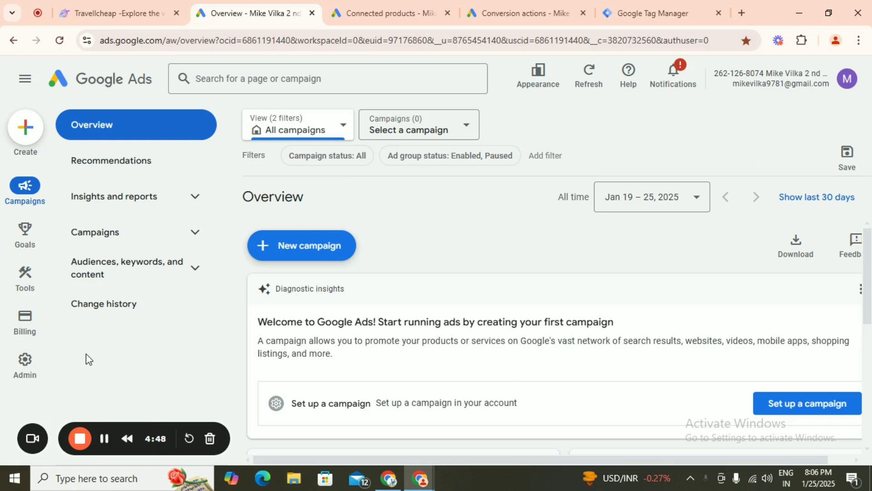
# Open the data manager and bring up the management page of the account's Google tag.
pyautogui.moveTo(32, 286)
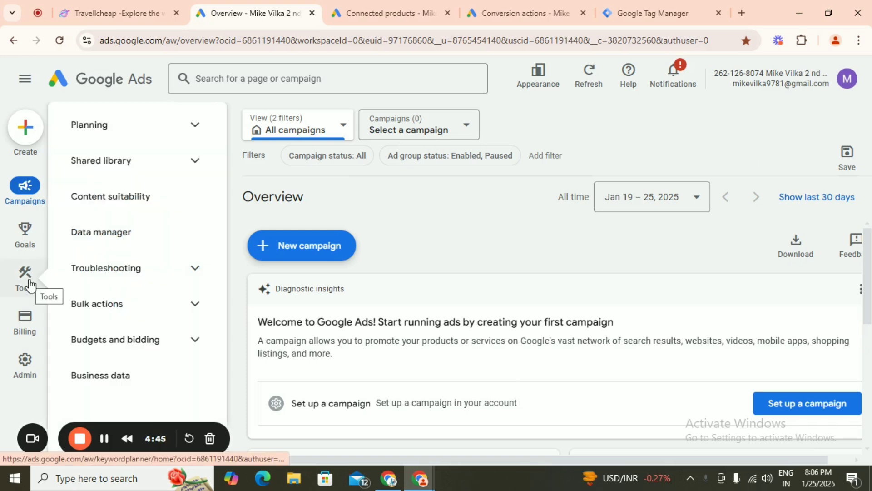
pyautogui.click(114, 243)
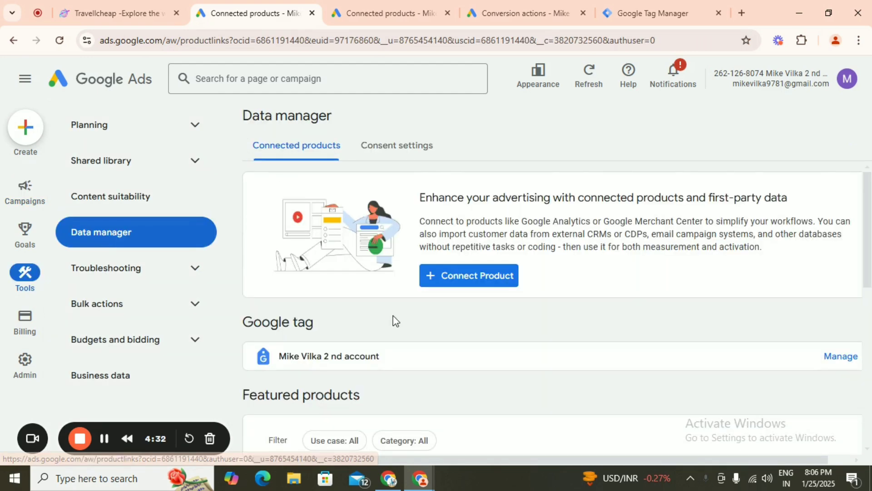
pyautogui.scroll(-2, 390, 320)
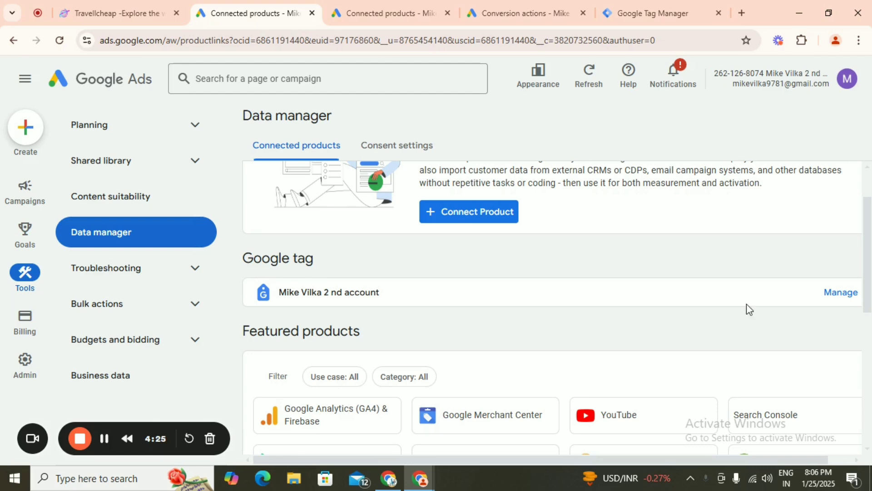
pyautogui.click(843, 296)
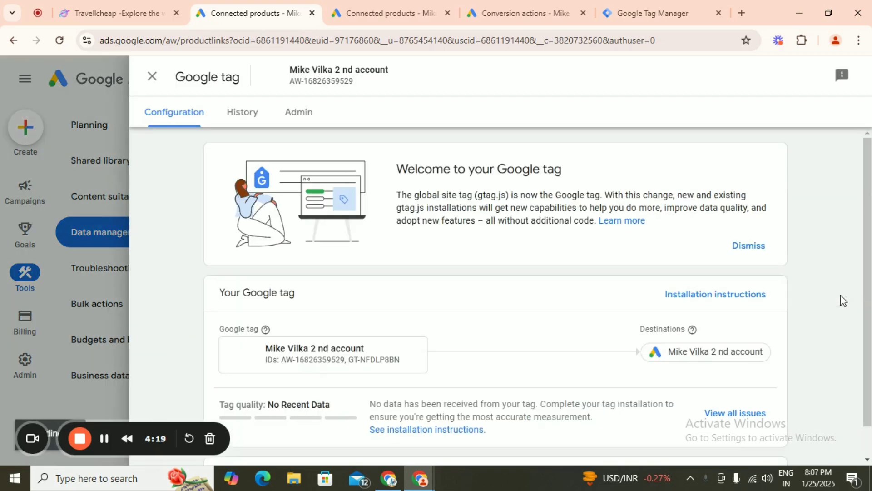
# Show the Google tag's manual installation instructions and copy the whole code snippet.
pyautogui.click(709, 300)
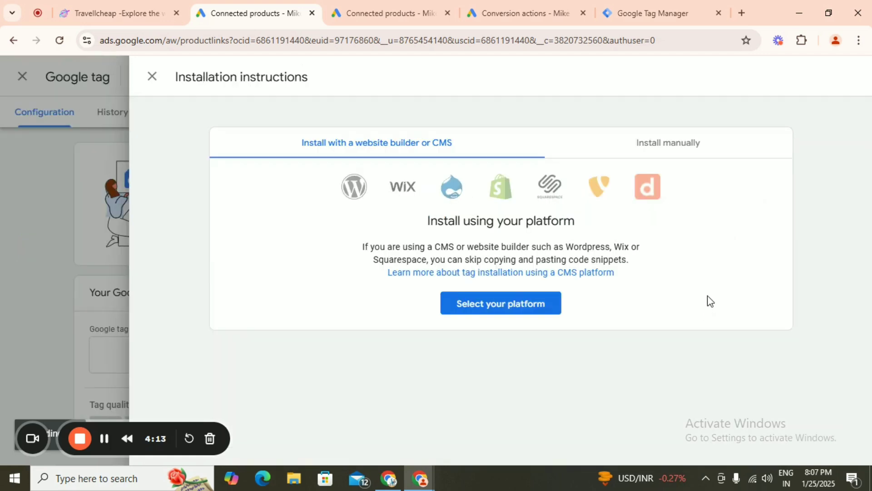
pyautogui.click(669, 150)
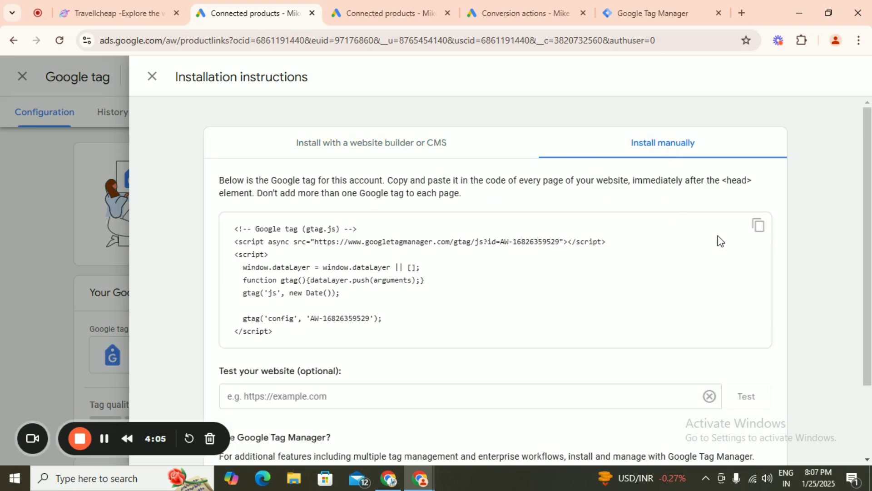
pyautogui.click(758, 227)
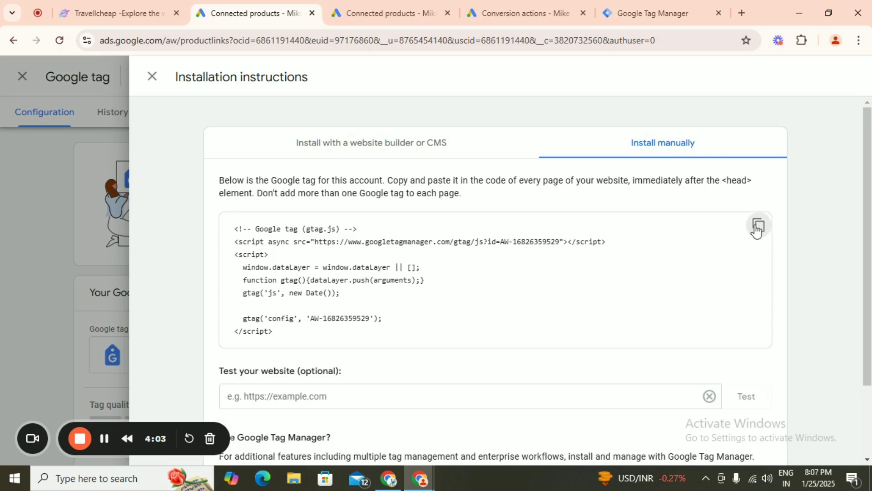
# Switch to Google Tag Manager and create a new Custom HTML tag containing the copied Google tag code.
pyautogui.click(655, 14)
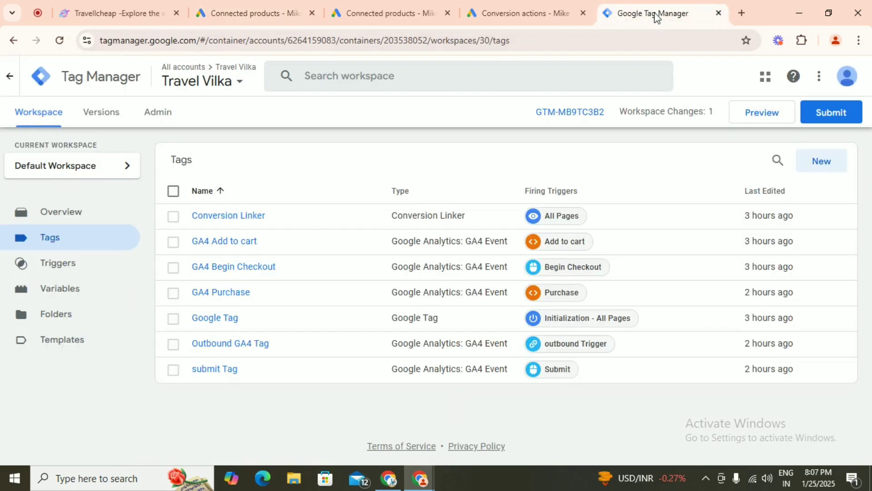
pyautogui.click(822, 162)
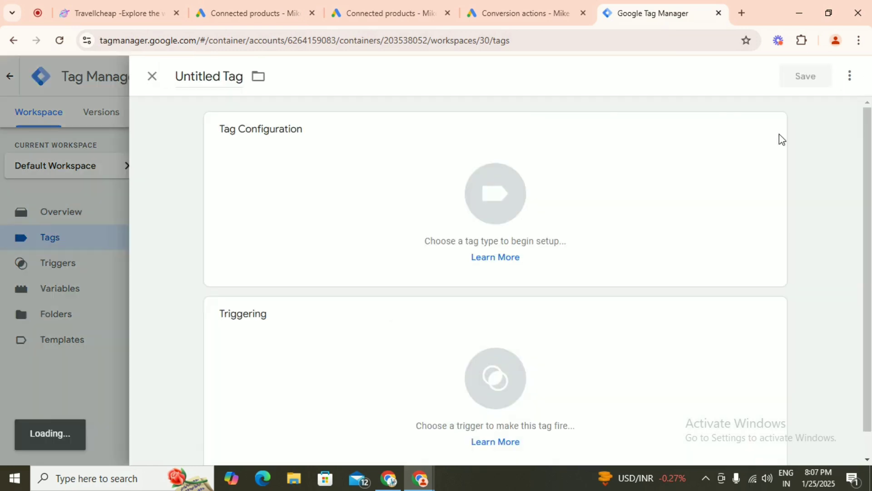
pyautogui.click(755, 153)
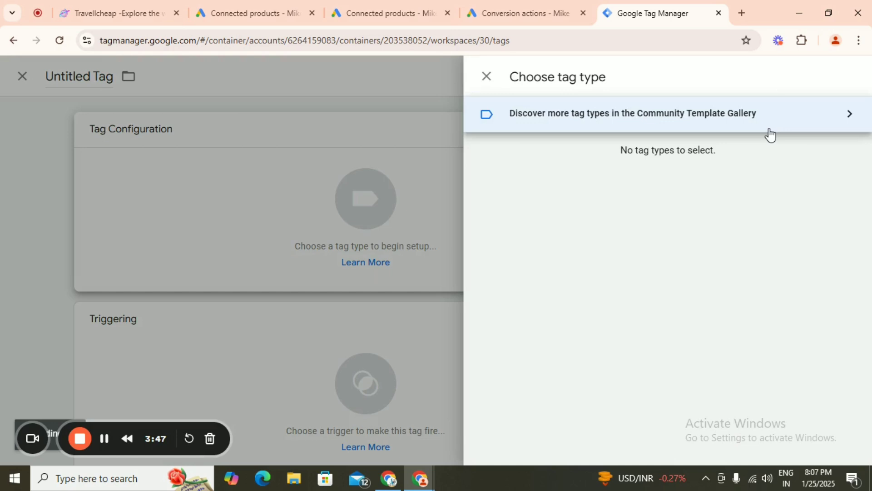
pyautogui.scroll(-3, 636, 301)
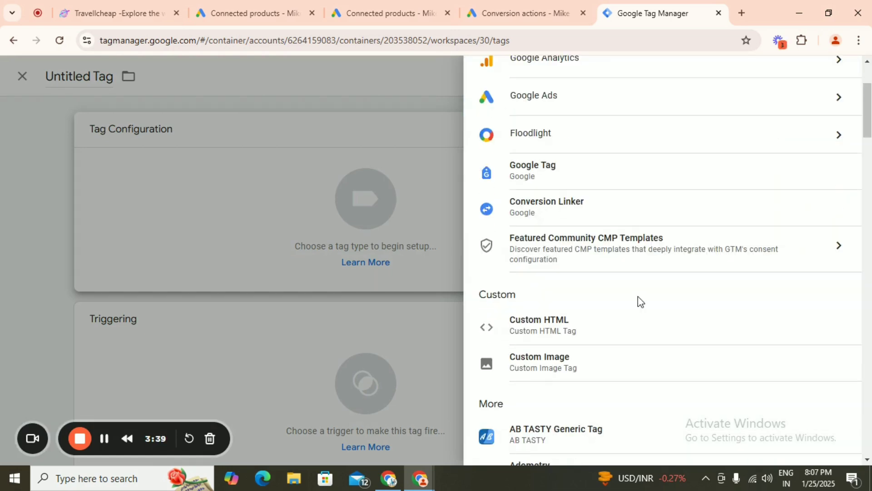
pyautogui.click(588, 324)
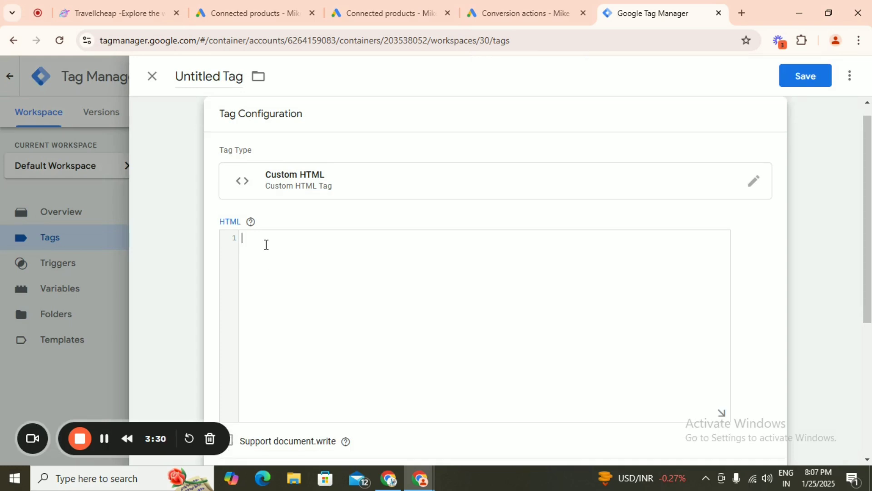
pyautogui.hotkey('ctrl', 'v')
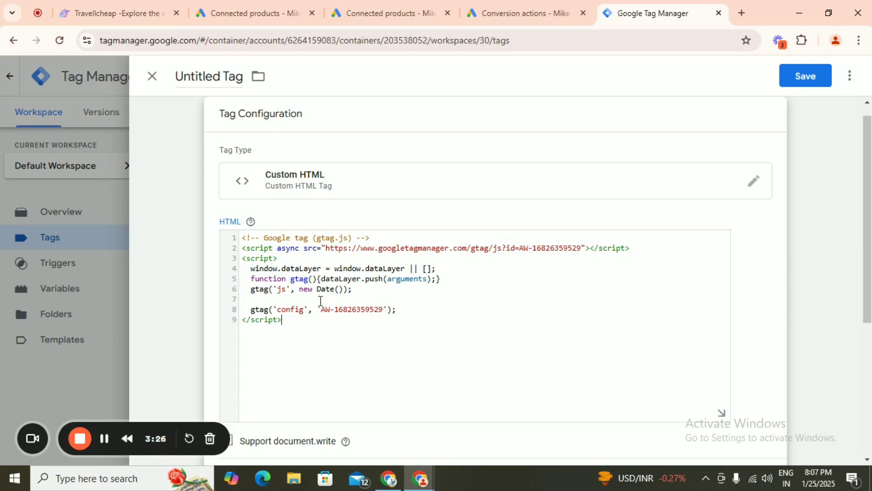
# Highlight the AW ID in the tag code and rename the tag to "AW Tag".
pyautogui.moveTo(321, 309); pyautogui.dragTo(382, 314)
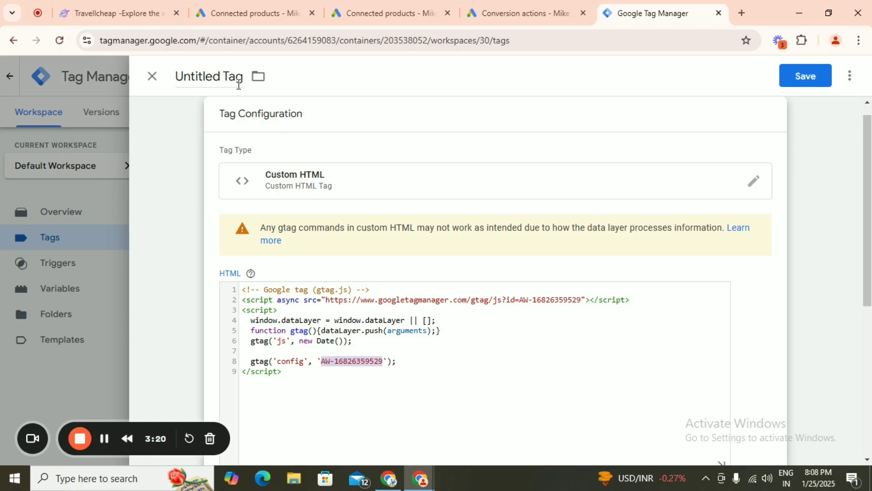
pyautogui.click(222, 78)
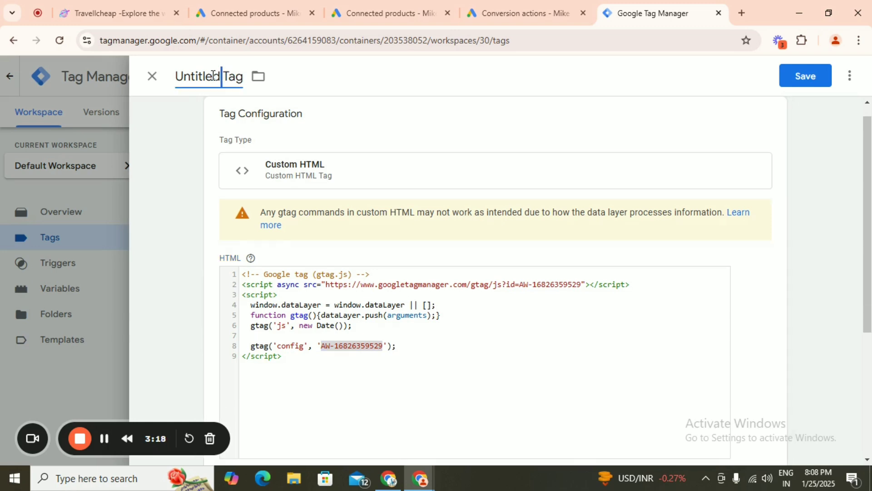
pyautogui.doubleClick(182, 78)
pyautogui.write('AW')
pyautogui.click(547, 350)
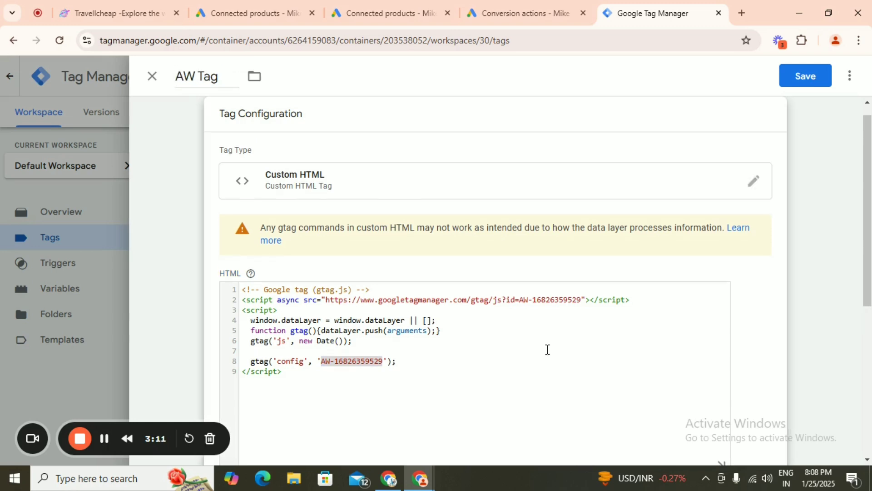
# Assign the All Pages trigger to the tag and save it.
pyautogui.scroll(-6, 548, 350)
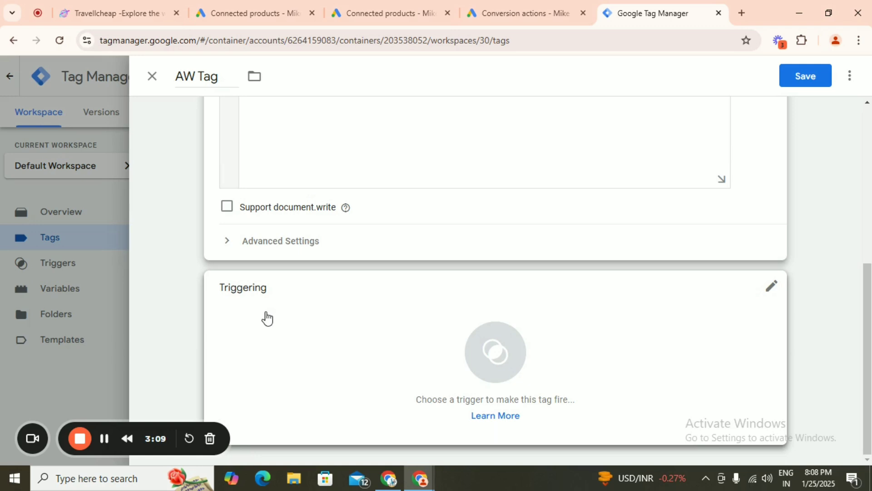
pyautogui.click(774, 290)
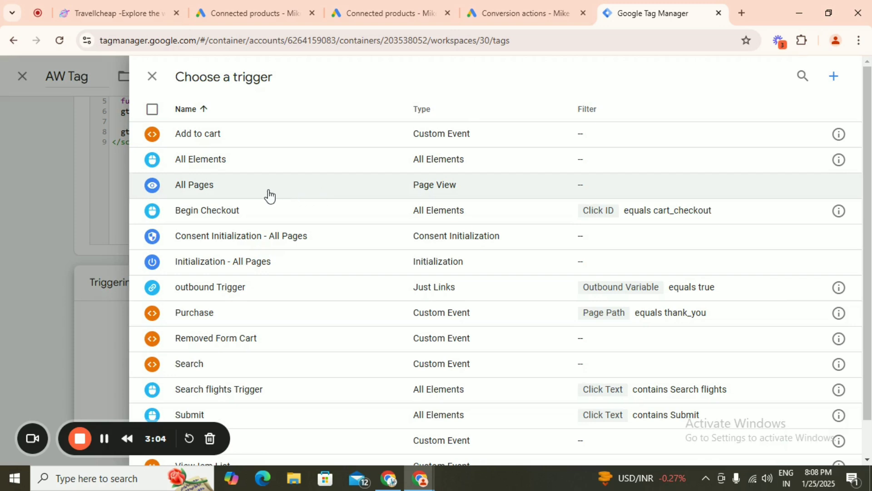
pyautogui.click(226, 190)
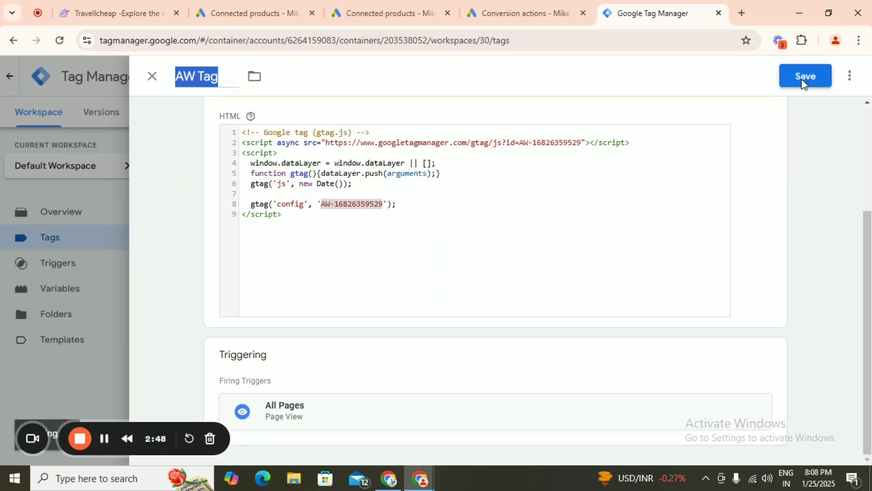
pyautogui.click(801, 78)
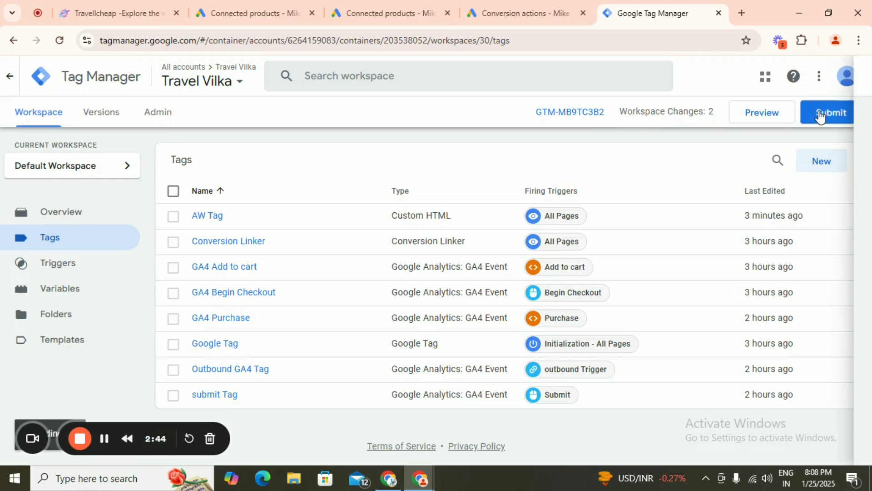
# Submit the workspace changes and publish them with "AW Tag" as both version name and version description.
pyautogui.click(829, 110)
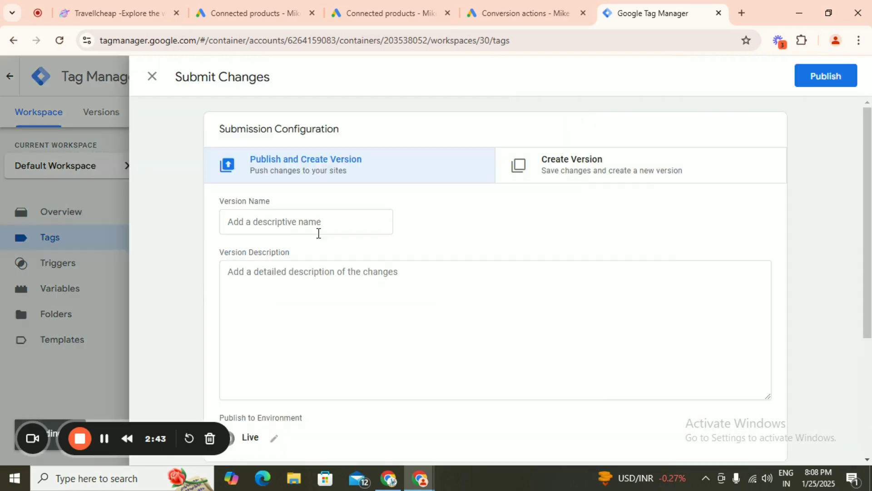
pyautogui.click(318, 233)
pyautogui.write('AW Tag')
pyautogui.press('Tab')
pyautogui.write('AW Tag')
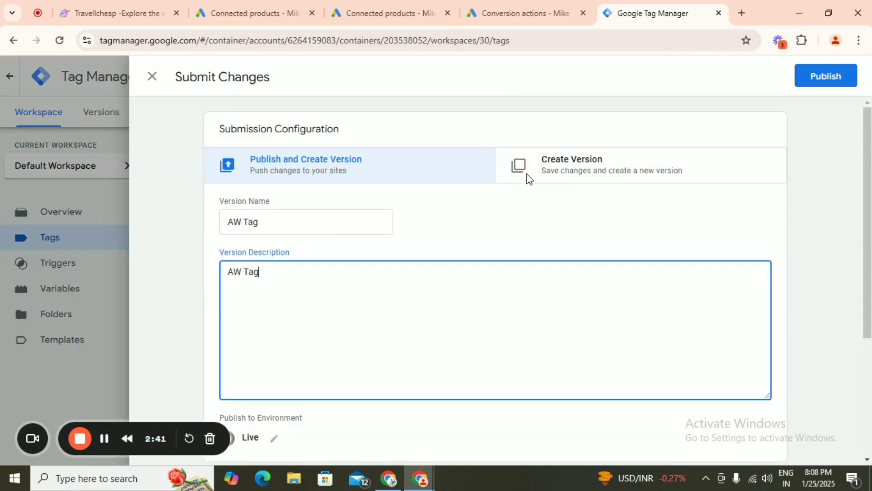
pyautogui.click(834, 78)
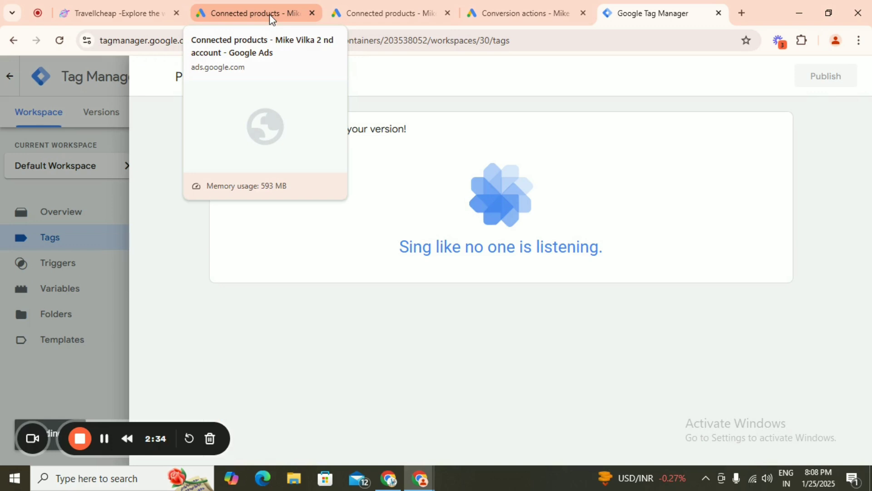
pyautogui.click(269, 14)
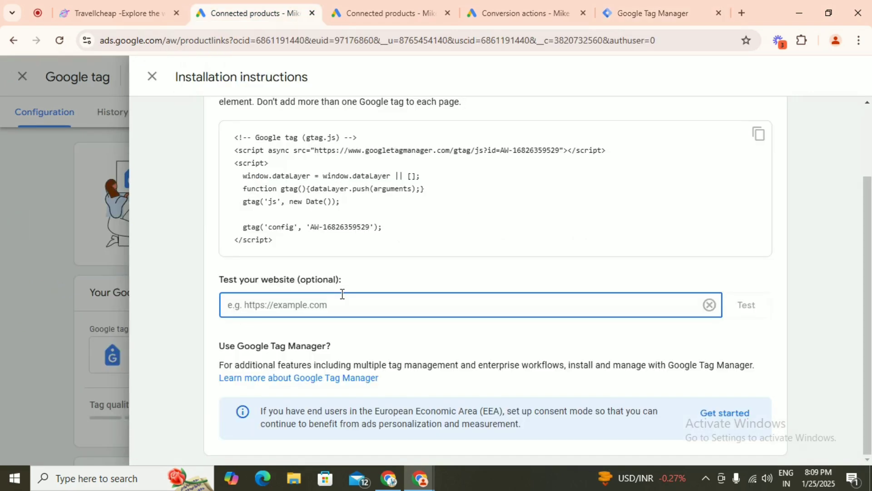
pyautogui.hotkey('ctrl', 'v')
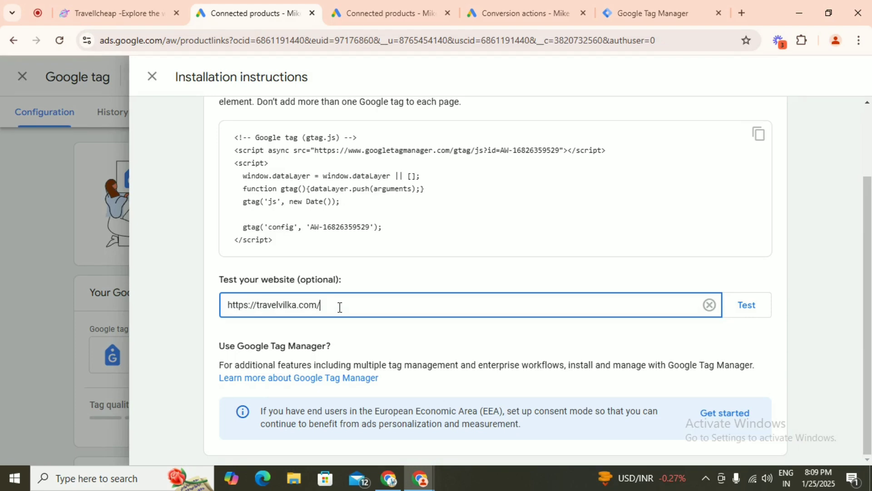
pyautogui.click(746, 305)
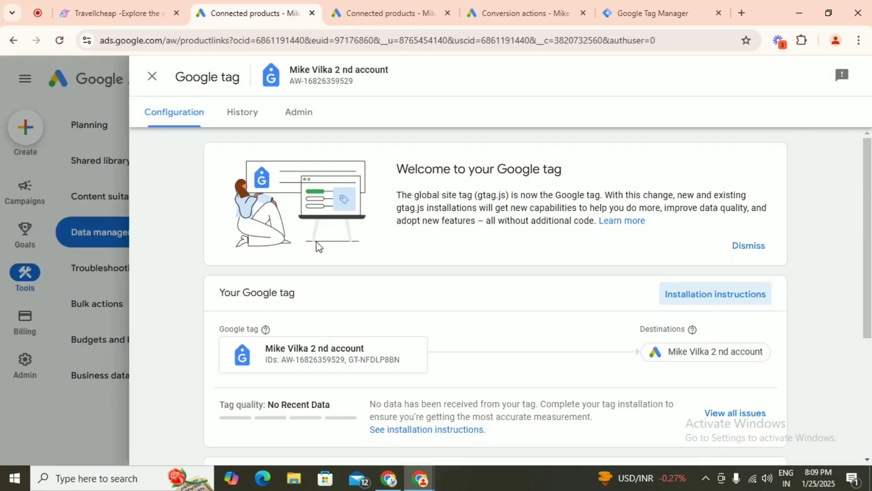
pyautogui.press('Escape')
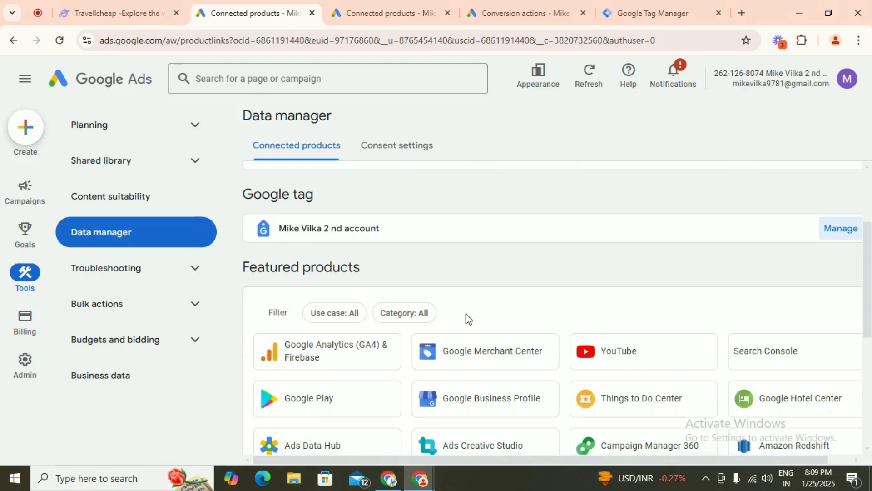
# Link the Travel Vilka Google Analytics (GA4) property, keeping the import of app and web metrics and of audiences on.
pyautogui.scroll(-2, 468, 319)
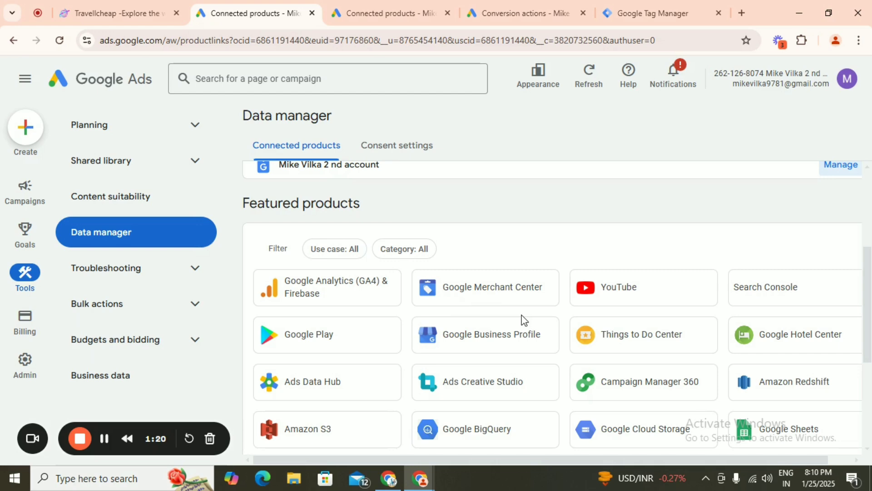
pyautogui.click(336, 294)
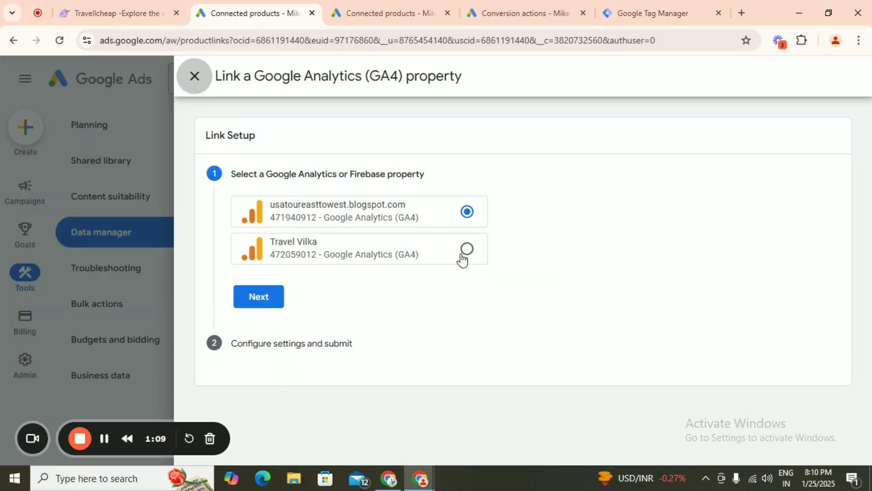
pyautogui.click(466, 250)
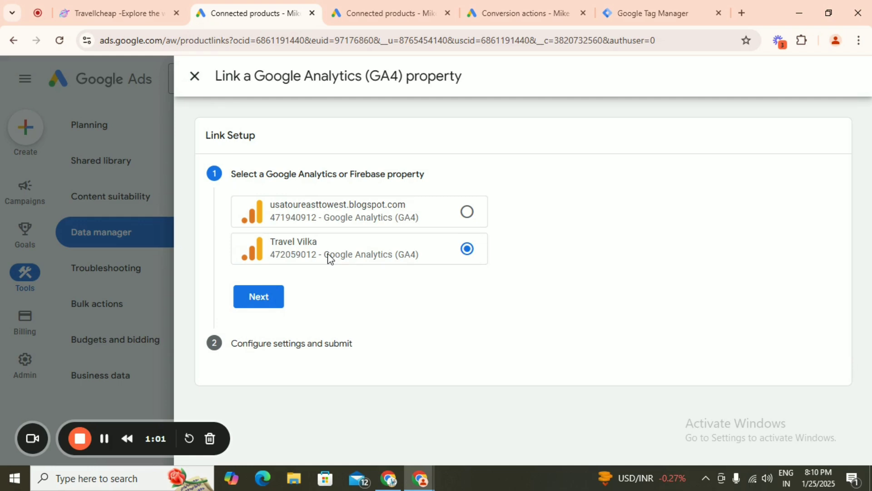
pyautogui.click(261, 309)
pyautogui.scroll(-3, 321, 335)
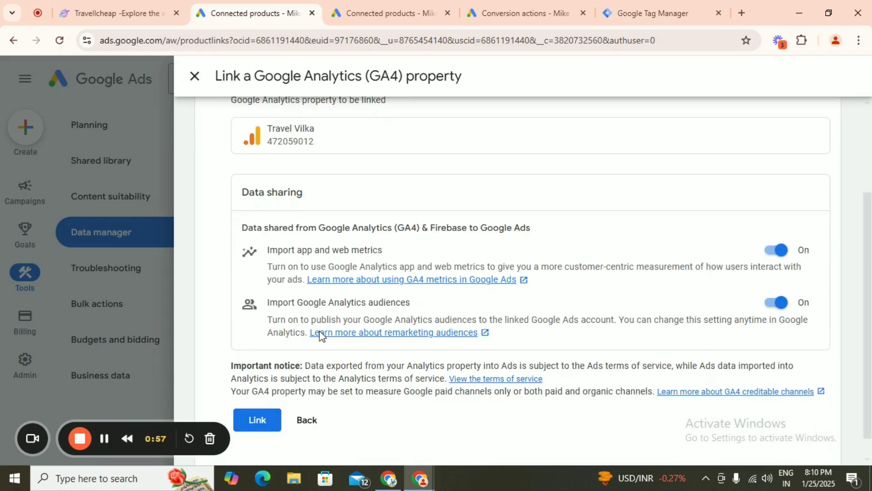
pyautogui.scroll(-1, 268, 396)
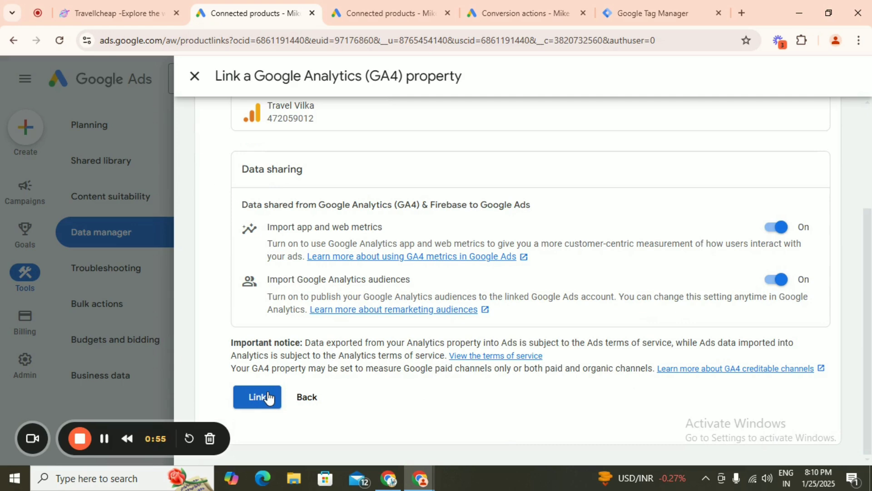
pyautogui.click(258, 396)
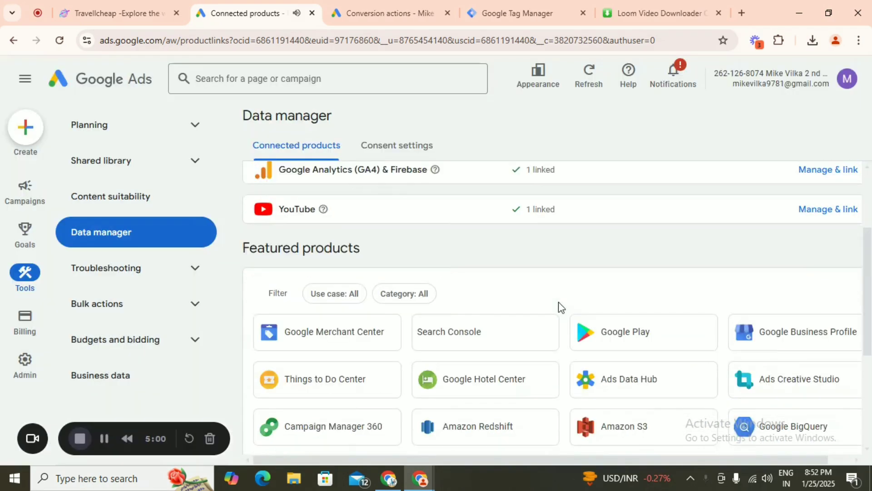
pyautogui.click(452, 337)
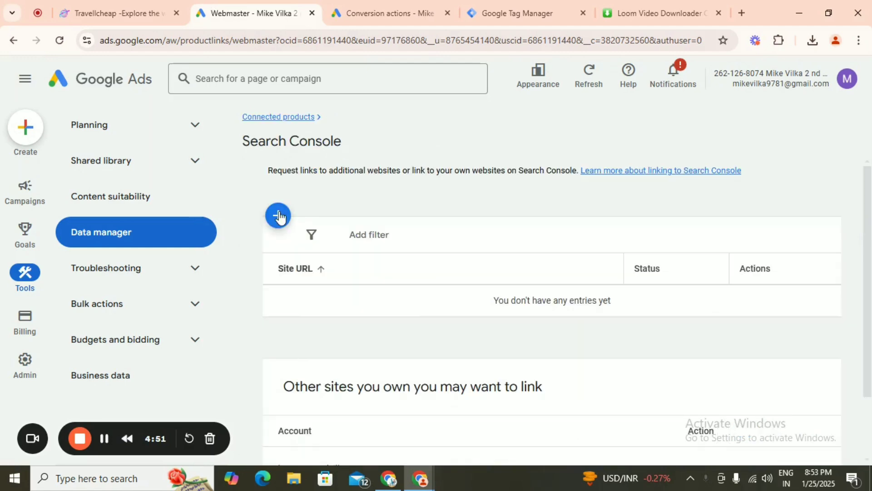
pyautogui.click(279, 217)
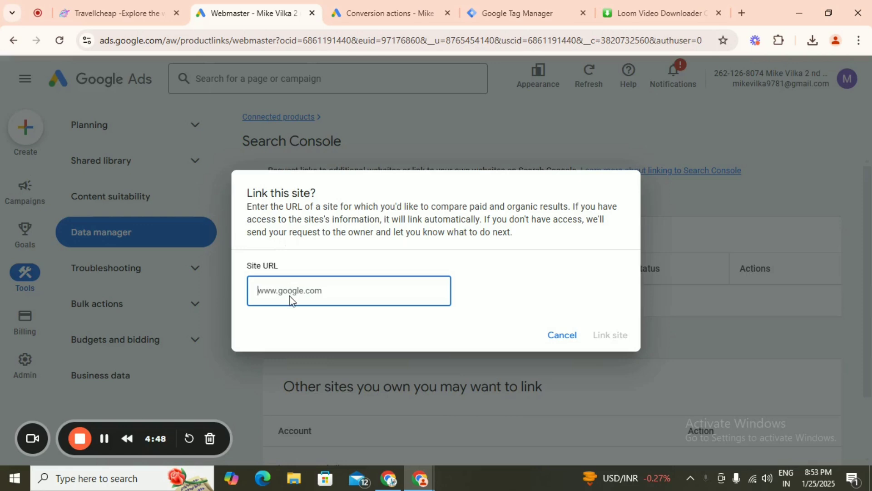
pyautogui.write('https://travelvilka.com/')
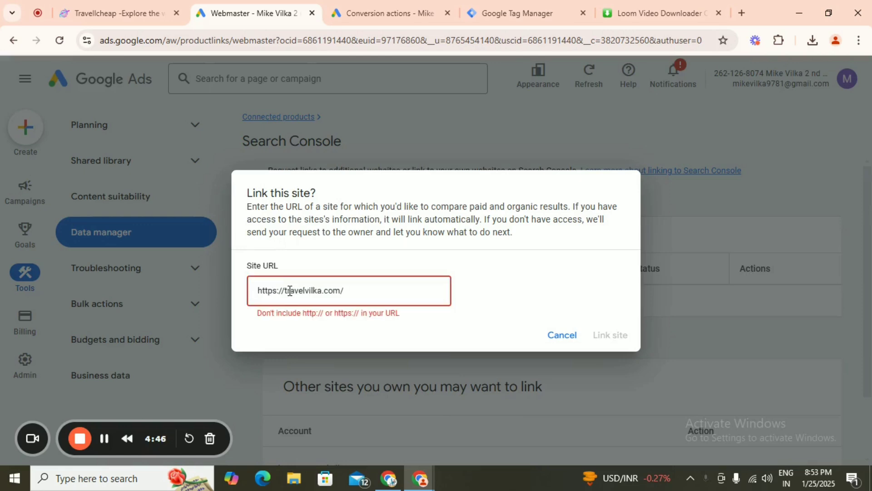
pyautogui.moveTo(285, 290); pyautogui.dragTo(254, 300)
pyautogui.press('BackSpace')
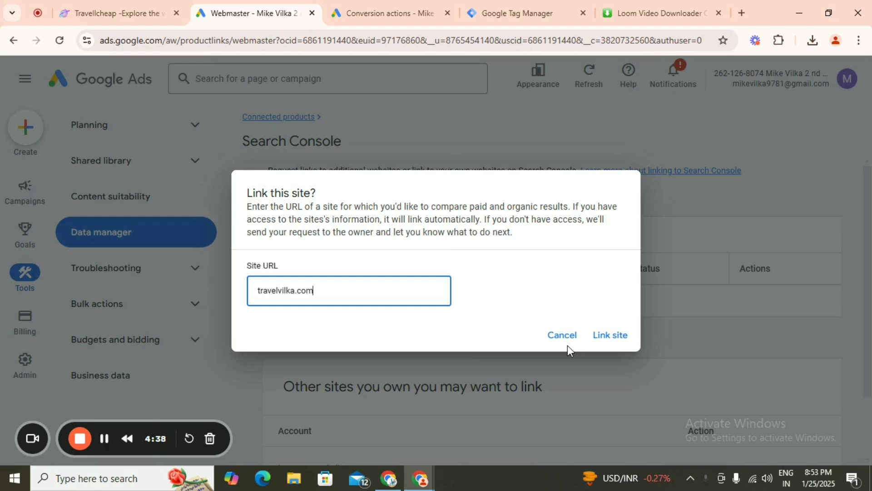
pyautogui.click(605, 341)
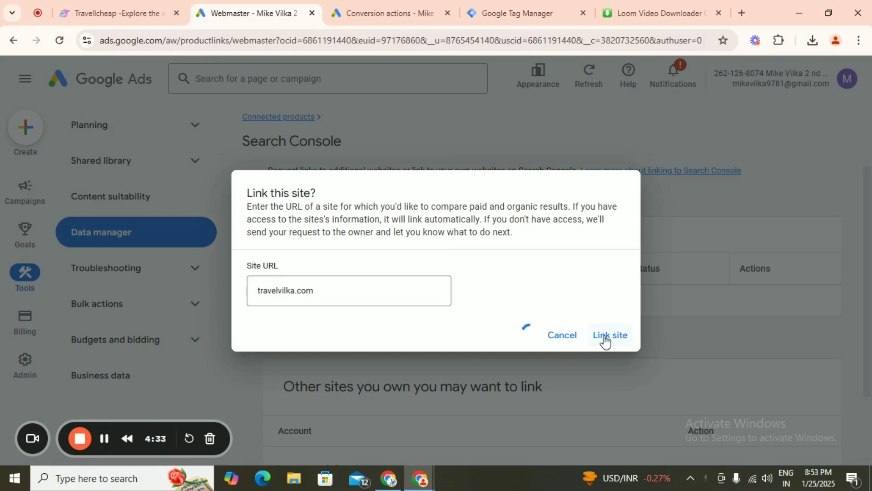
pyautogui.click(583, 309)
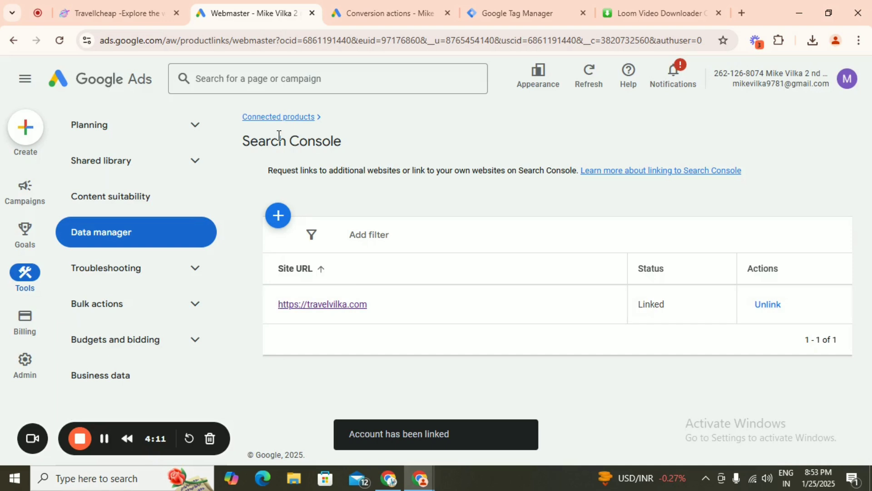
pyautogui.click(293, 121)
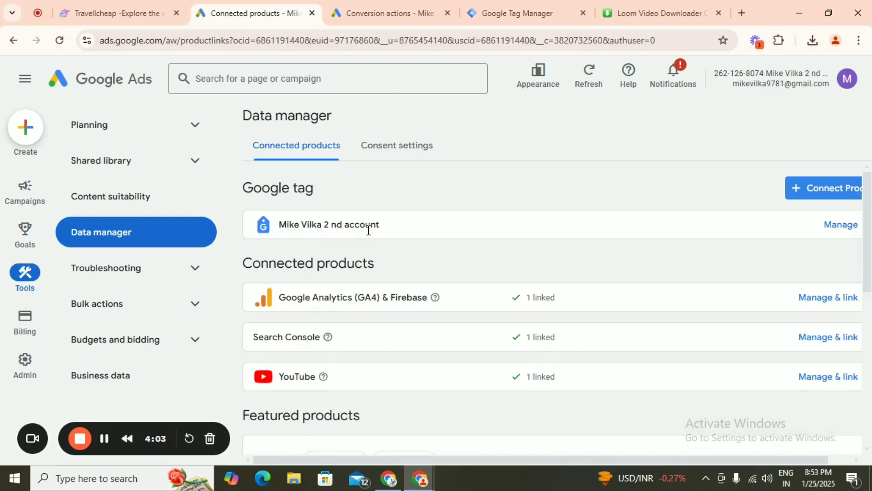
pyautogui.scroll(-1, 382, 241)
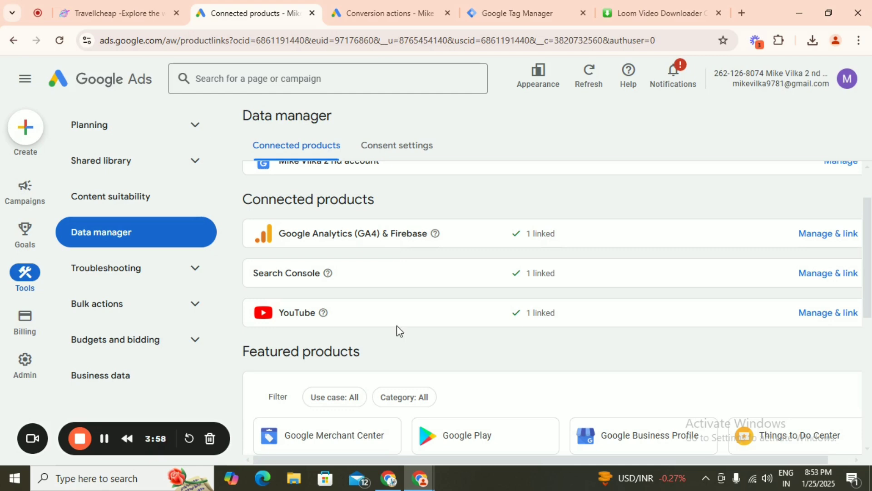
pyautogui.scroll(-2, 396, 325)
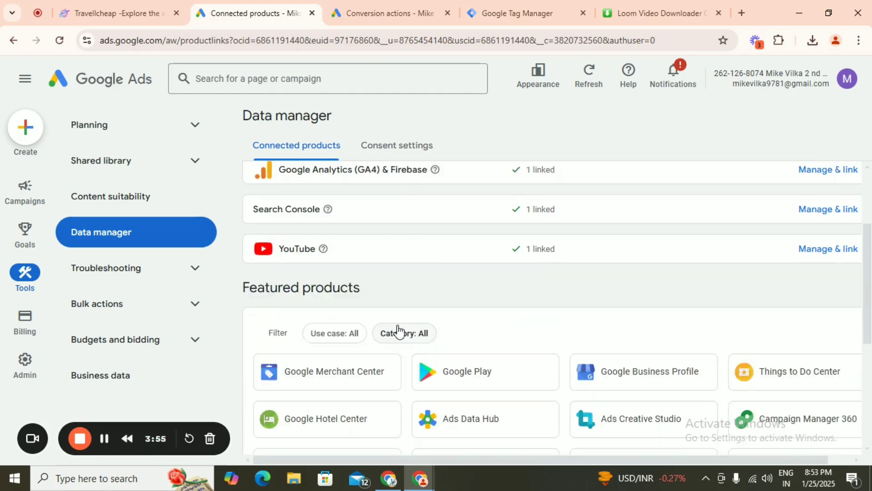